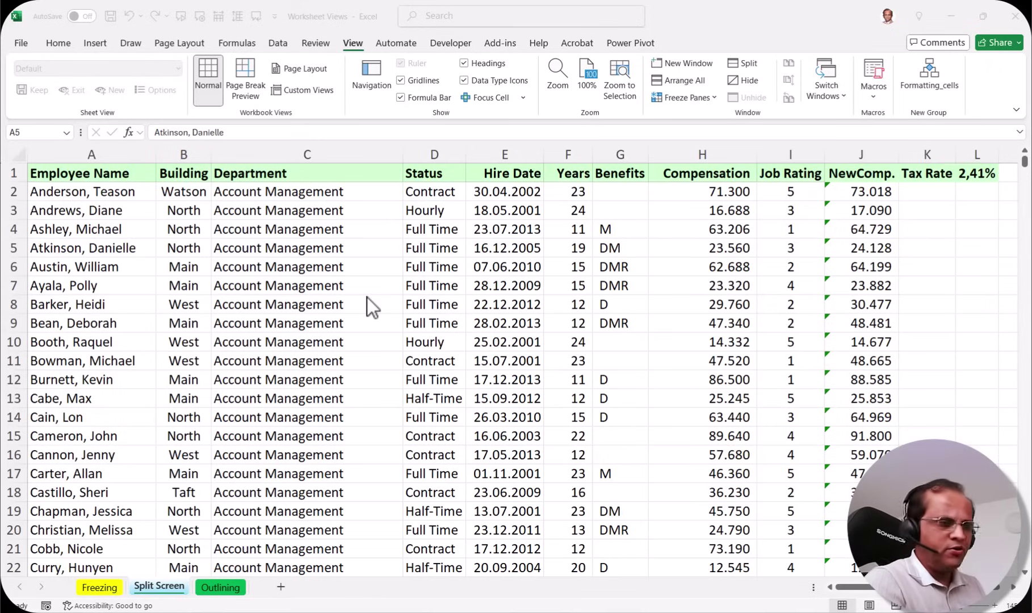
- Focus the spreadsheet and select rows 10 and 51 to review the employee table
{"action": "key", "text": "alt+Tab"}
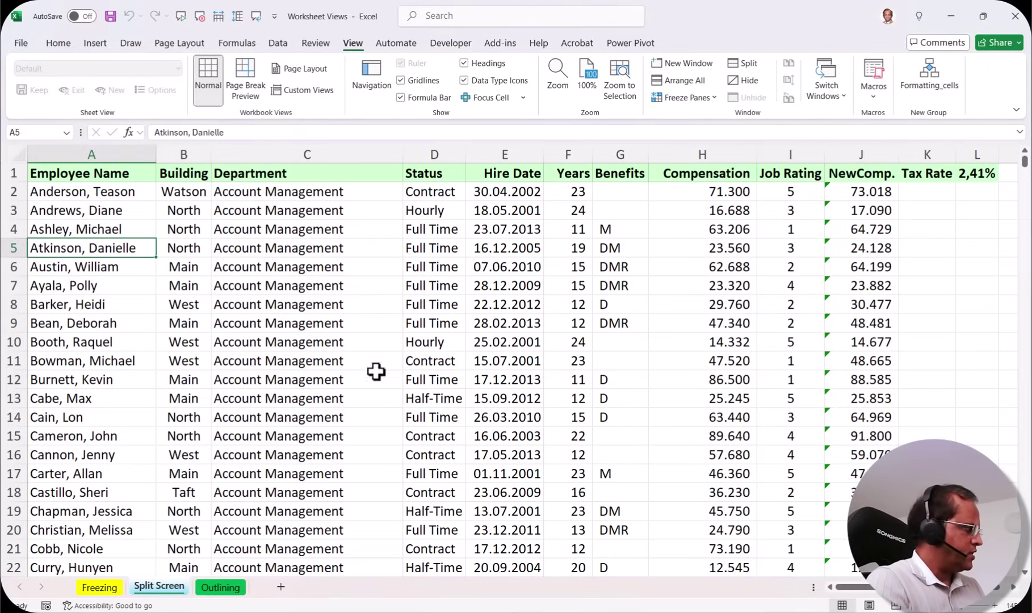
{"action": "left_click", "coordinate": [4, 341]}
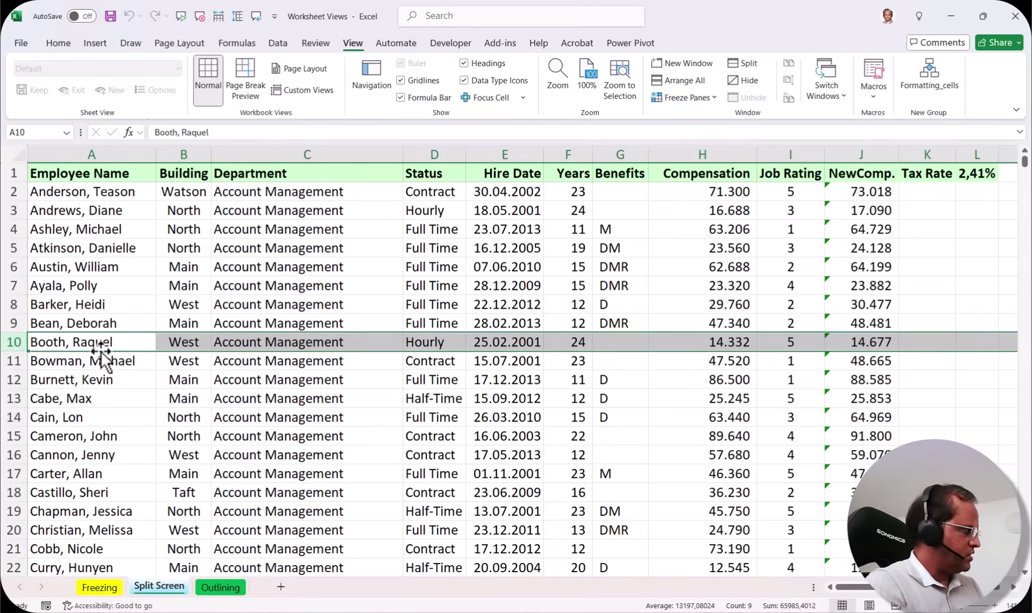
{"action": "scroll", "coordinate": [99, 356], "scroll_direction": "down", "scroll_amount": 3}
{"action": "scroll", "coordinate": [98, 355], "scroll_direction": "down", "scroll_amount": 11}
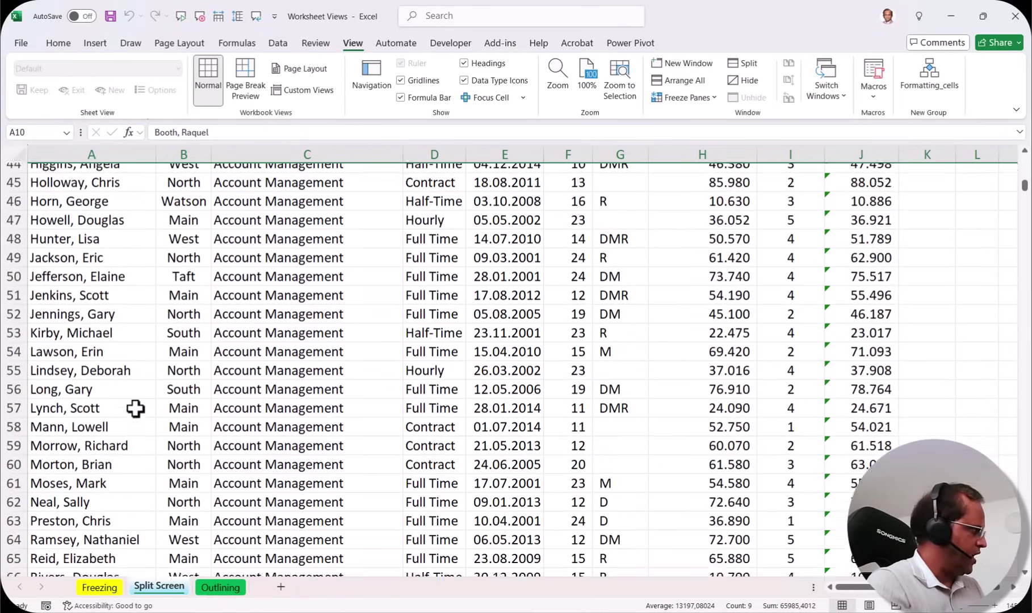
{"action": "left_click", "coordinate": [15, 321]}
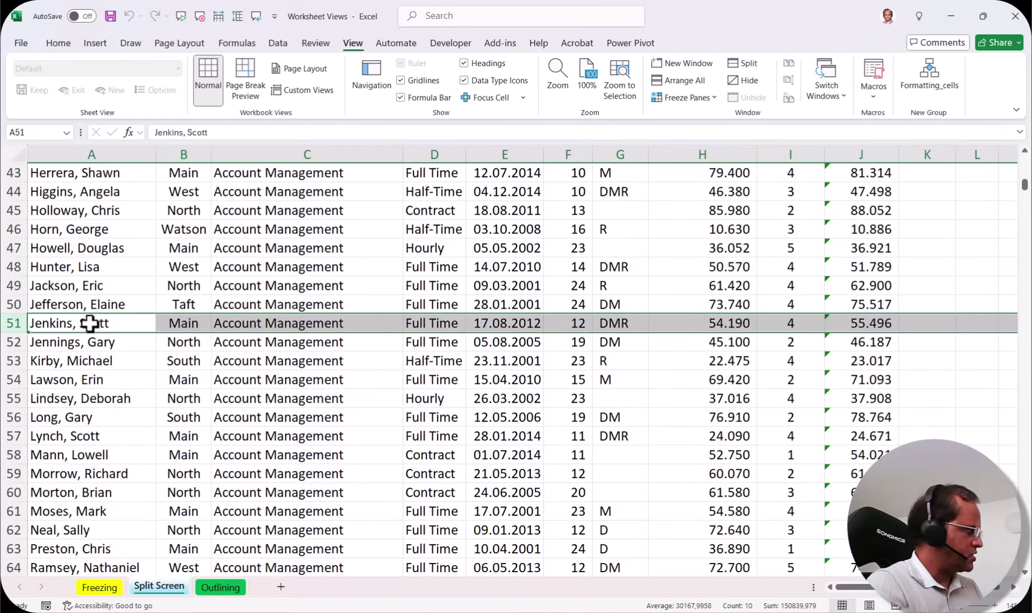
{"action": "scroll", "coordinate": [86, 325], "scroll_direction": "up", "scroll_amount": 11}
{"action": "scroll", "coordinate": [87, 325], "scroll_direction": "up", "scroll_amount": 3}
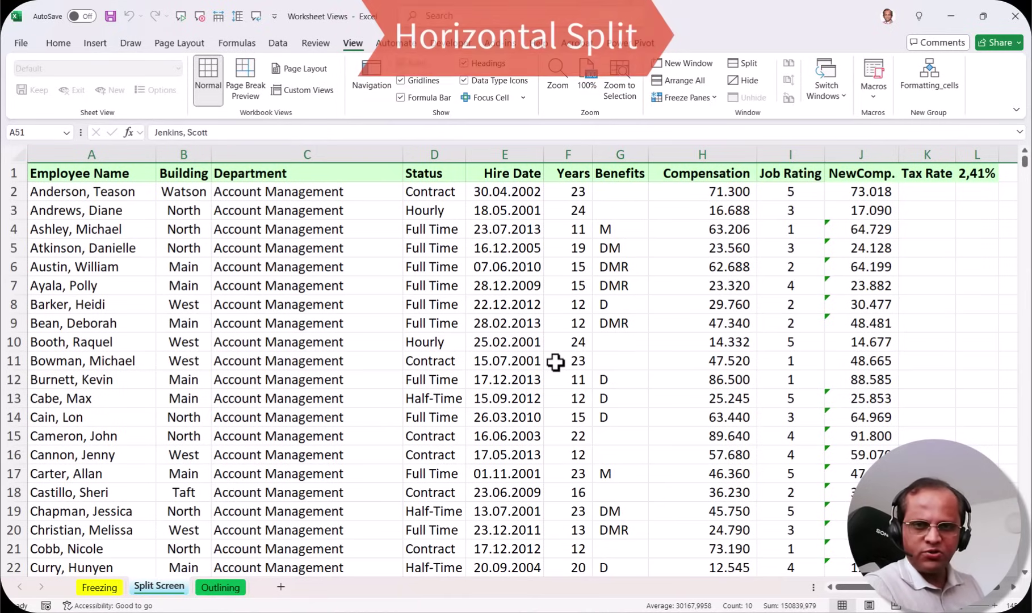
- Split the sheet above row 11 from cell A11 and test each pane's scrolling
{"action": "left_click", "coordinate": [101, 361]}
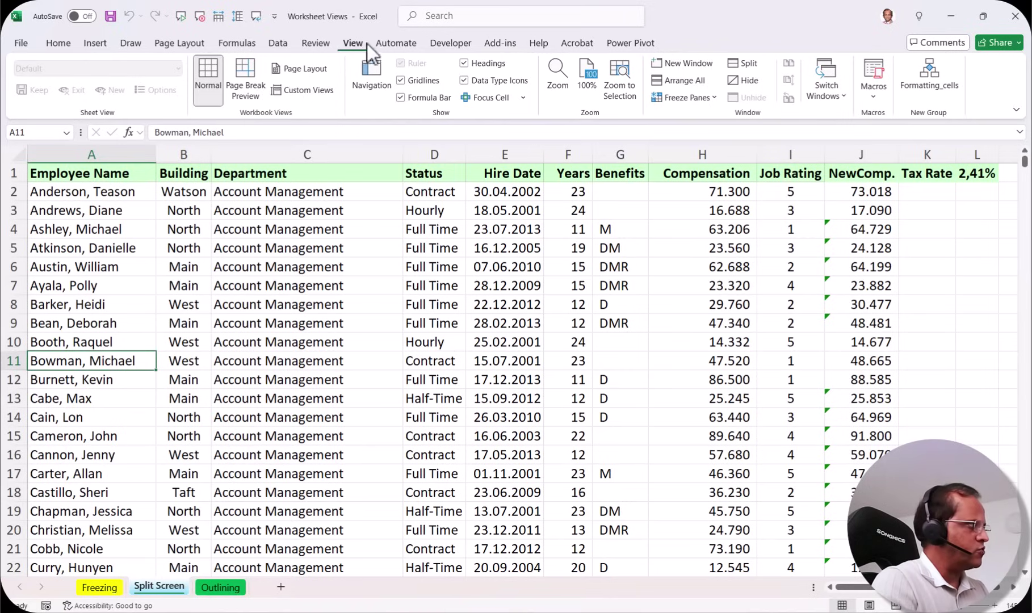
{"action": "left_click", "coordinate": [751, 65]}
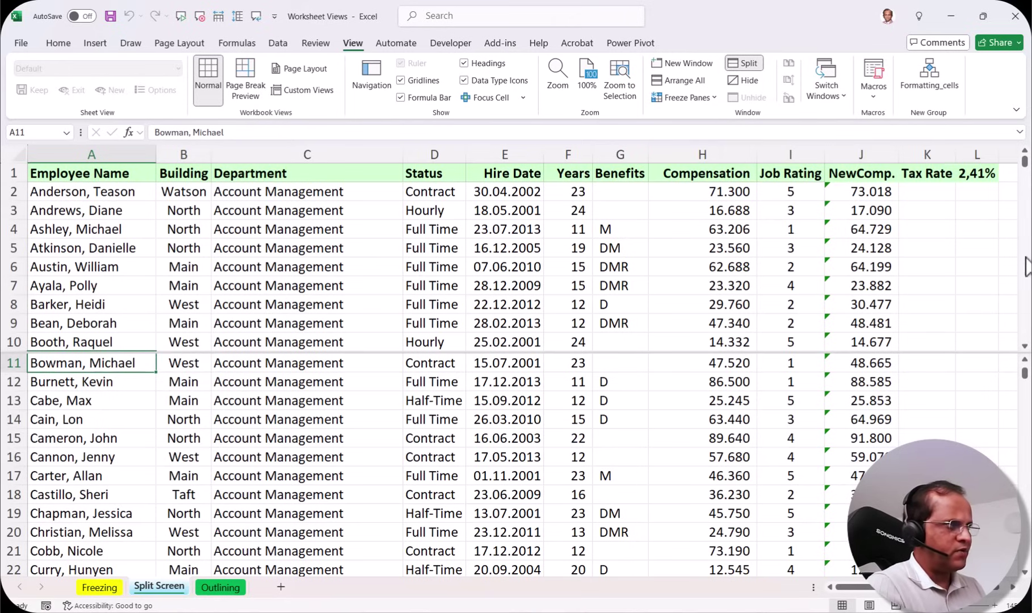
{"action": "mouse_move", "coordinate": [1024, 162]}
{"action": "left_mouse_down"}
{"action": "mouse_move", "coordinate": [1022, 327]}
{"action": "mouse_move", "coordinate": [1021, 160]}
{"action": "left_mouse_up"}
{"action": "mouse_move", "coordinate": [1024, 375]}
{"action": "left_mouse_down"}
{"action": "mouse_move", "coordinate": [1025, 559]}
{"action": "mouse_move", "coordinate": [1024, 369]}
{"action": "left_mouse_up"}
{"action": "left_click_drag", "start_coordinate": [816, 589], "coordinate": [681, 589]}
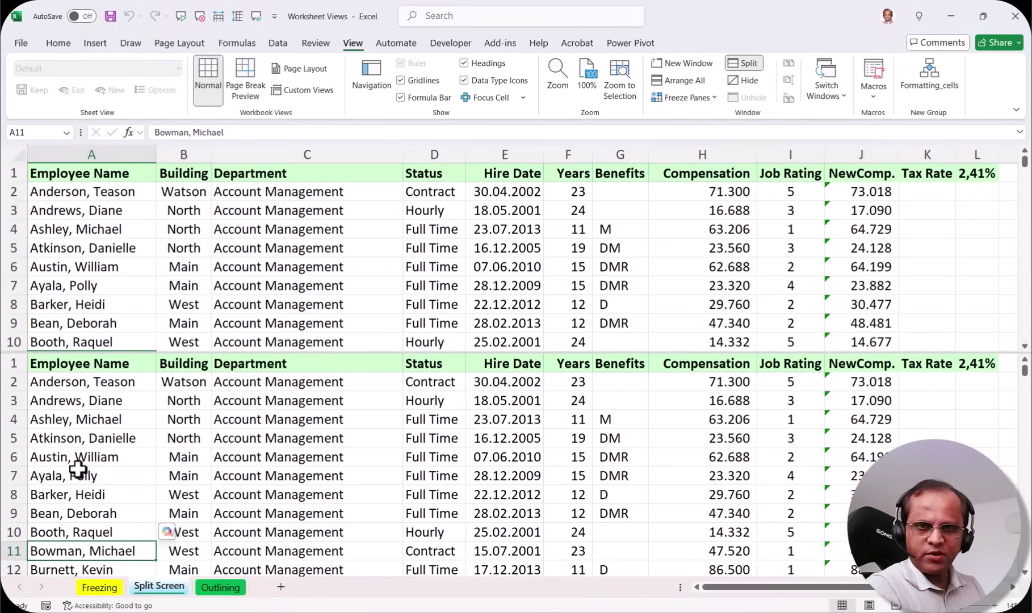
- Scroll the lower pane to row 51 and select A10 above and A51 below
{"action": "mouse_move", "coordinate": [1024, 372]}
{"action": "left_mouse_down"}
{"action": "mouse_move", "coordinate": [1026, 393]}
{"action": "mouse_move", "coordinate": [1026, 384]}
{"action": "left_mouse_up"}
{"action": "left_click", "coordinate": [113, 451]}
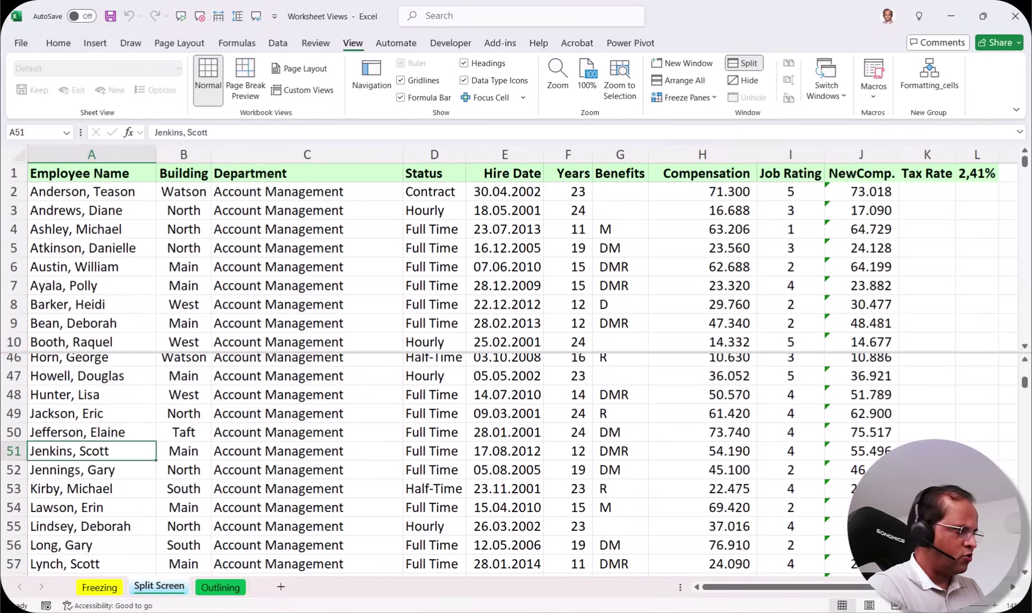
{"action": "scroll", "coordinate": [468, 495], "scroll_direction": "down", "scroll_amount": 2}
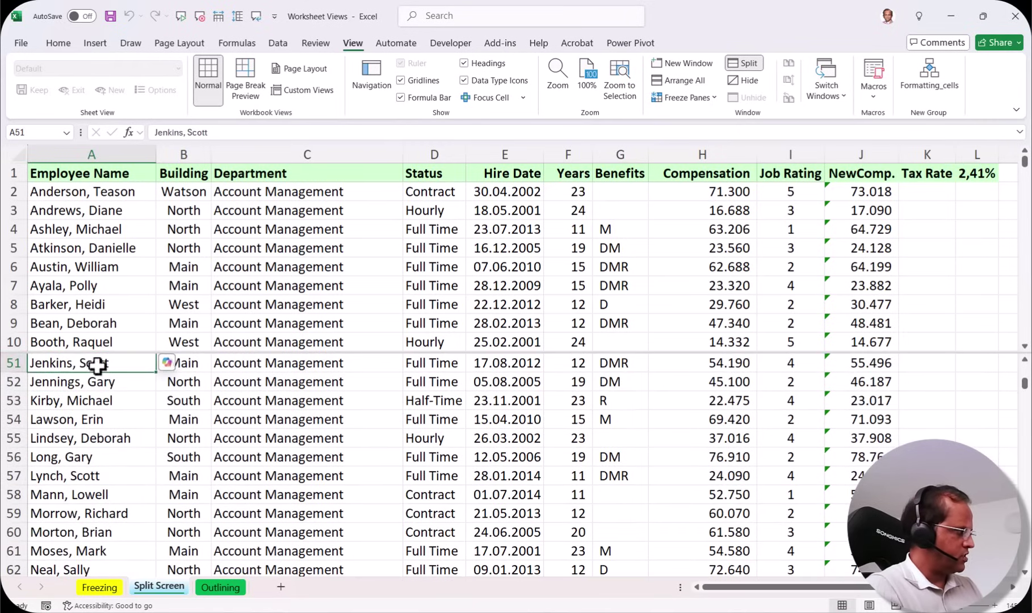
{"action": "left_click", "coordinate": [98, 344]}
{"action": "left_click", "coordinate": [99, 362]}
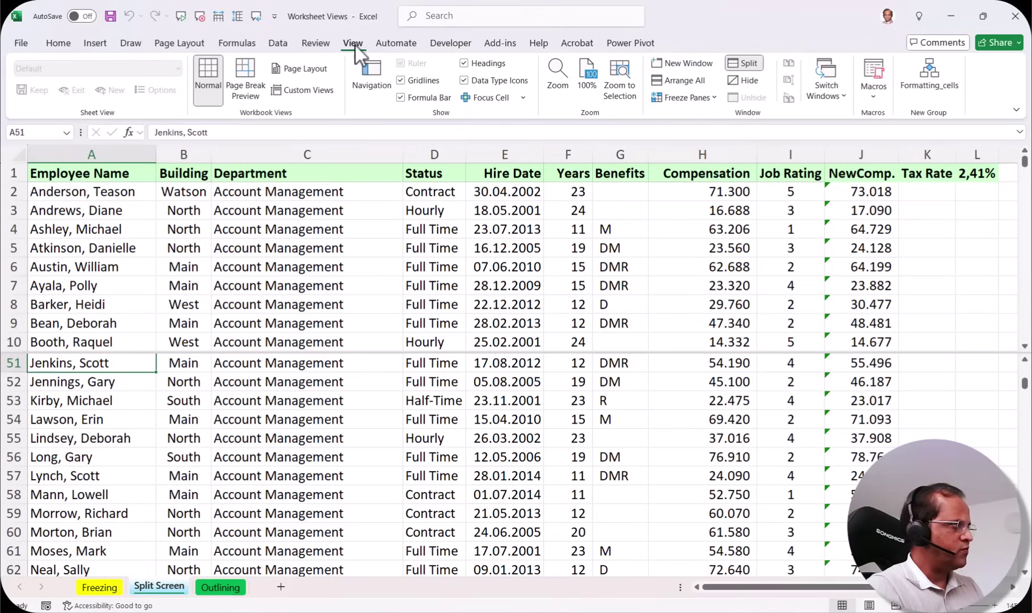
- Remove the horizontal split and select columns D and E
{"action": "left_click", "coordinate": [742, 63]}
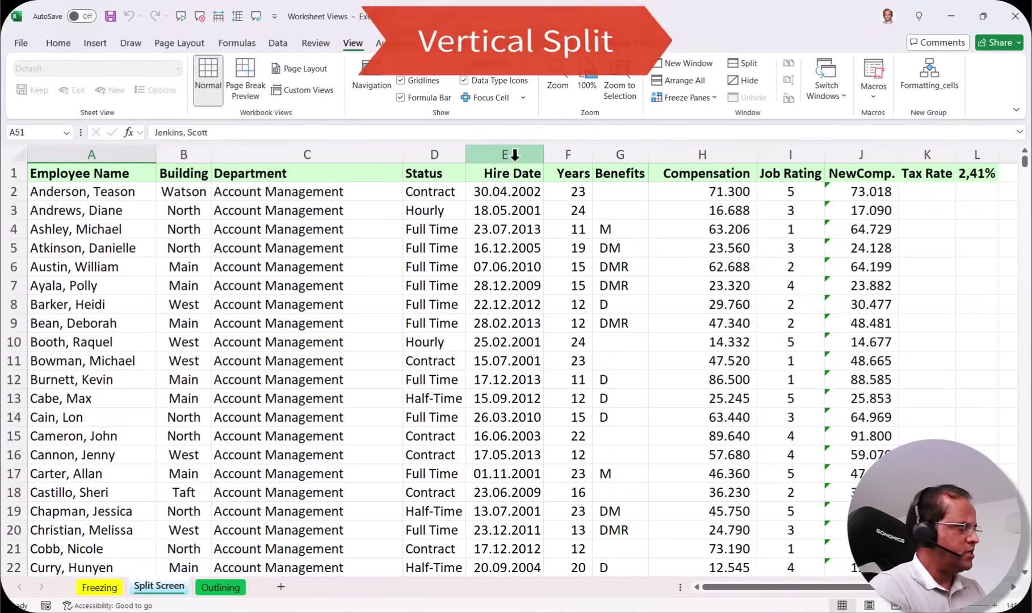
{"action": "left_click", "coordinate": [437, 152]}
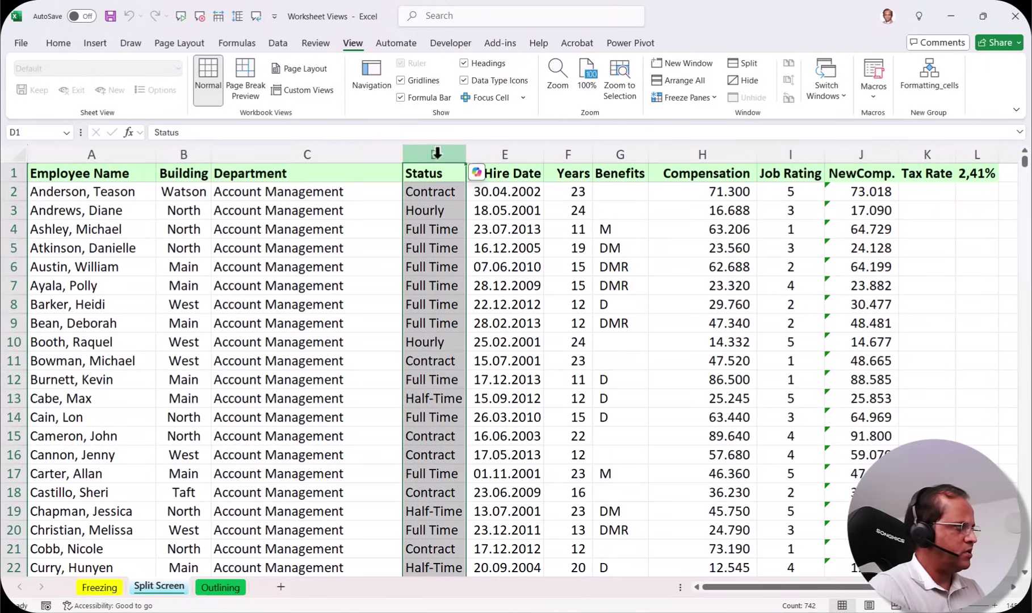
{"action": "left_click", "coordinate": [487, 153]}
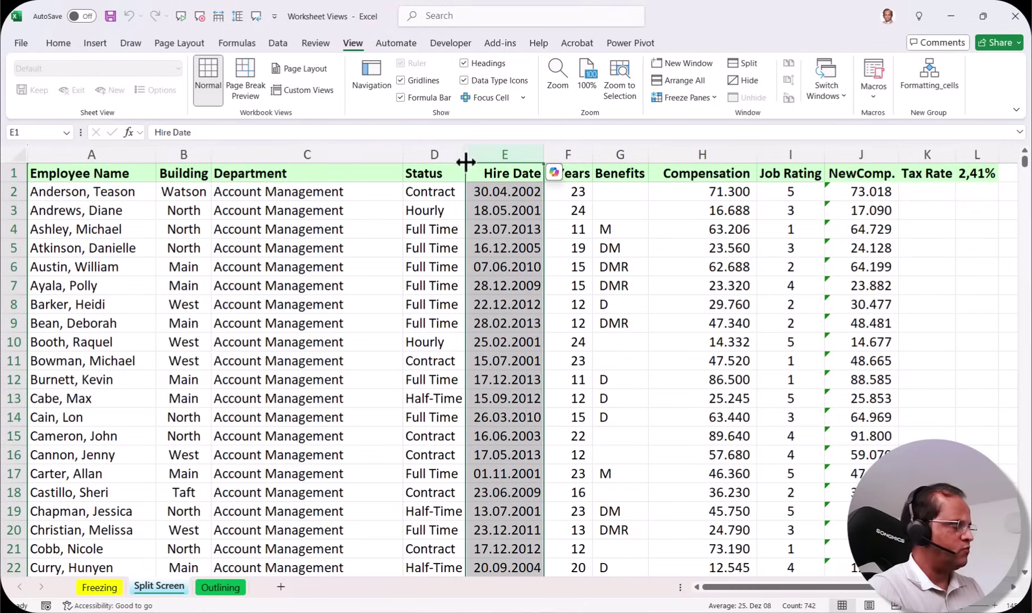
{"action": "left_click", "coordinate": [446, 154]}
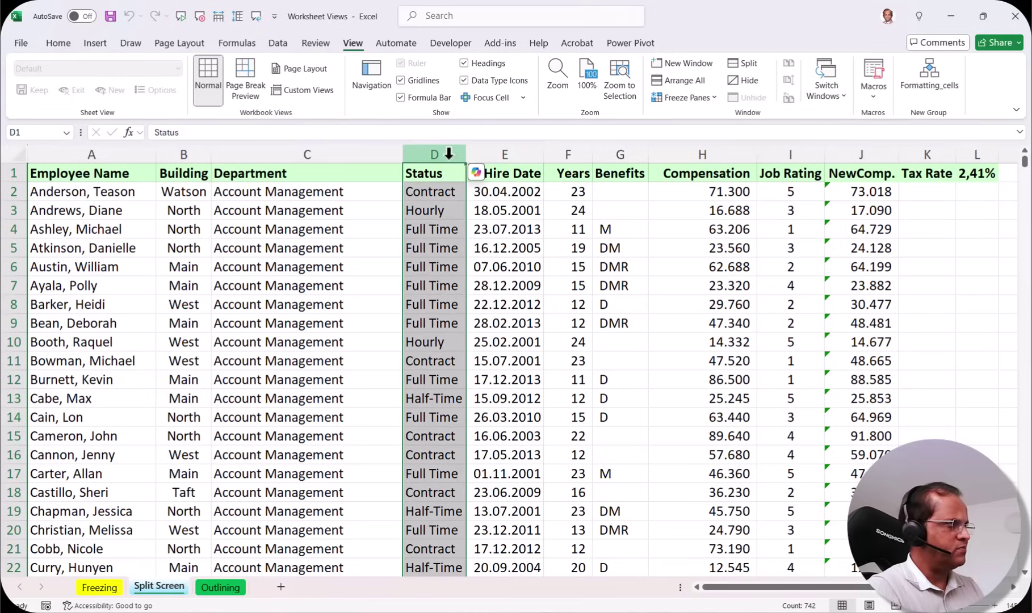
- Select column I, then split the sheet into left and right panes at cell E1
{"action": "left_click", "coordinate": [775, 153]}
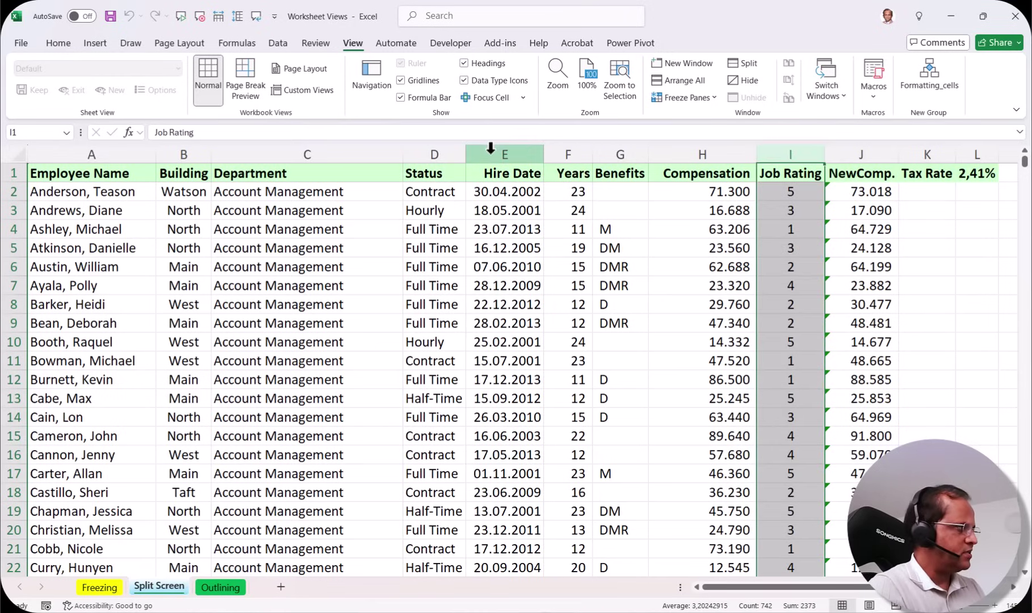
{"action": "left_click", "coordinate": [501, 175]}
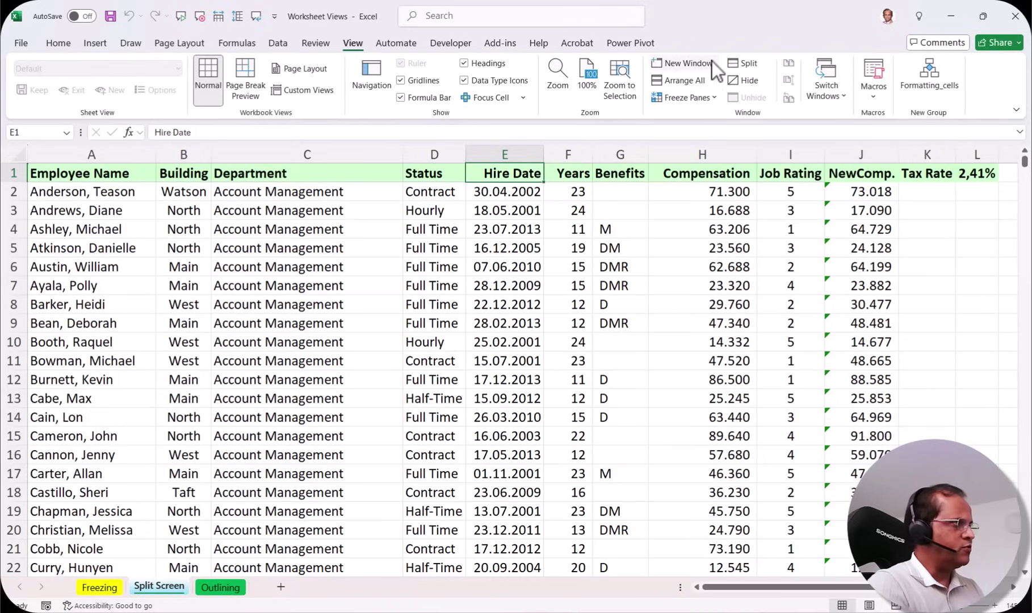
{"action": "left_click", "coordinate": [745, 63]}
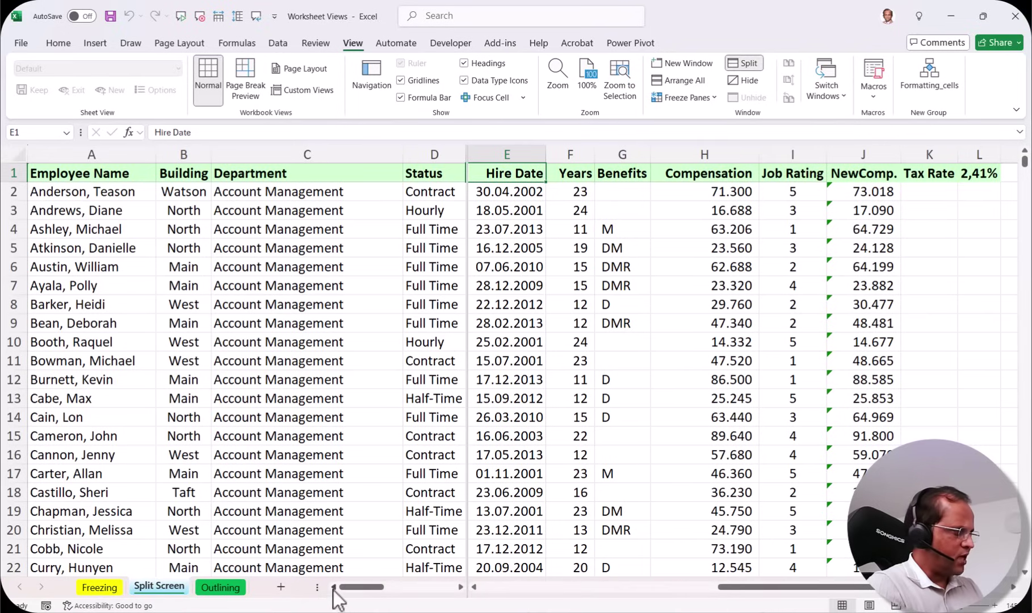
- Scroll the right pane sideways to column I beside columns A–D, then back
{"action": "left_click_drag", "start_coordinate": [321, 587], "coordinate": [301, 587]}
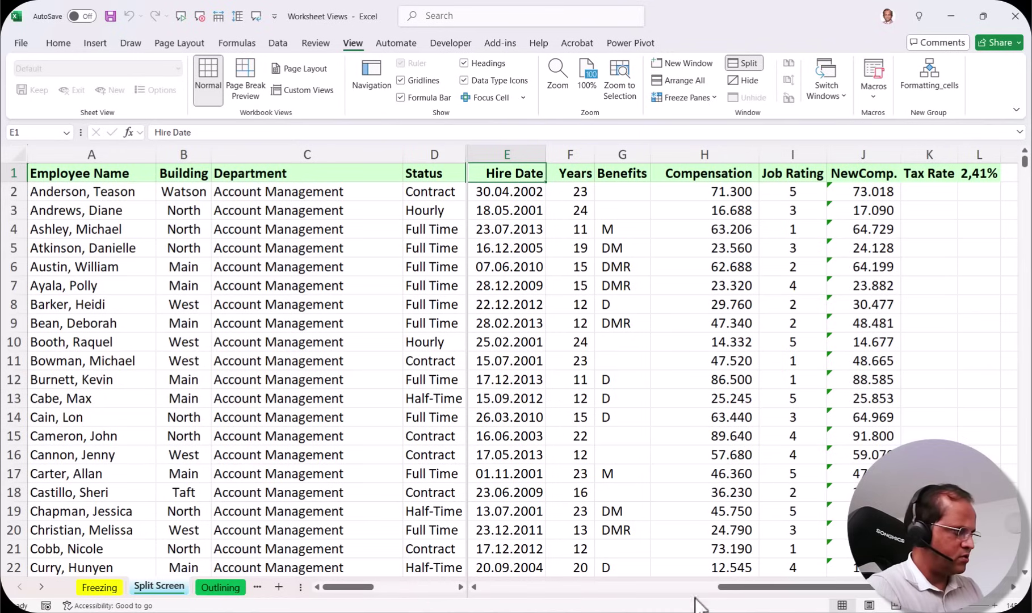
{"action": "mouse_move", "coordinate": [1025, 162]}
{"action": "left_mouse_down"}
{"action": "mouse_move", "coordinate": [1026, 273]}
{"action": "mouse_move", "coordinate": [1025, 161]}
{"action": "left_mouse_up"}
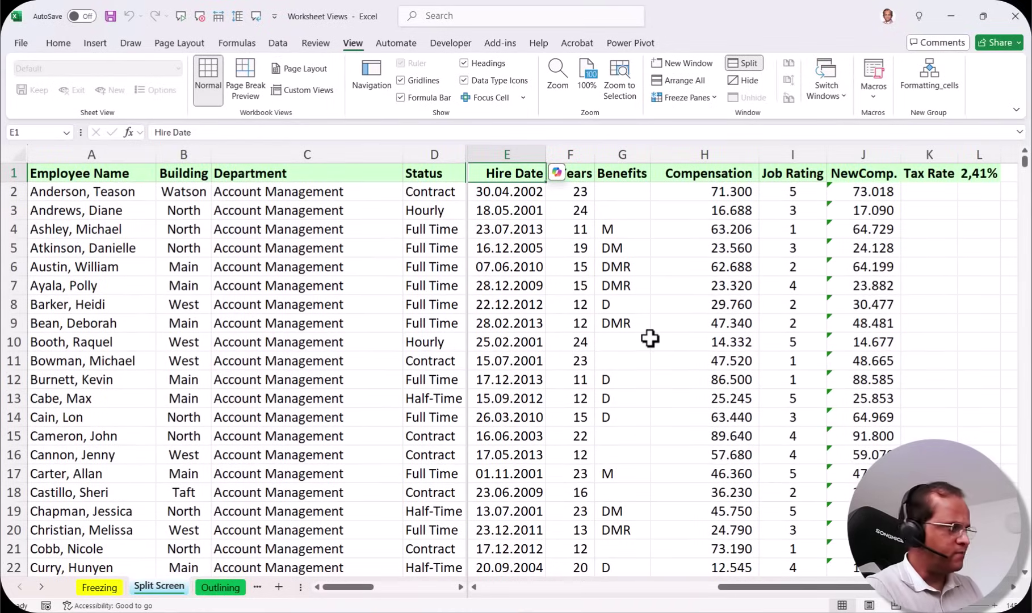
{"action": "left_click", "coordinate": [435, 151]}
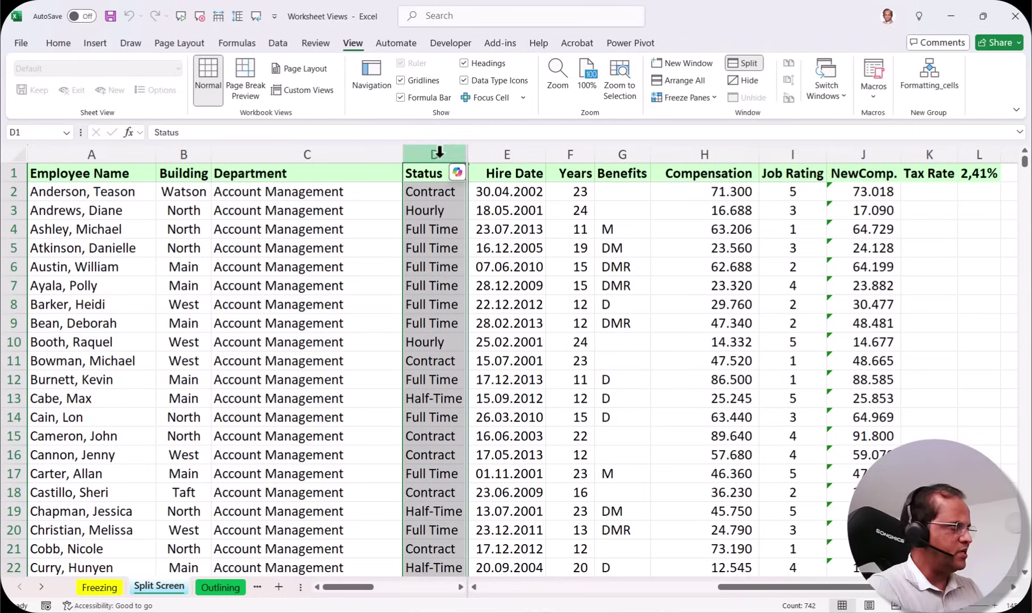
{"action": "scroll", "coordinate": [704, 574], "scroll_direction": "right", "scroll_amount": 2}
{"action": "scroll", "coordinate": [704, 575], "scroll_direction": "right", "scroll_amount": 3}
{"action": "left_click", "coordinate": [512, 168]}
{"action": "left_click", "coordinate": [428, 156]}
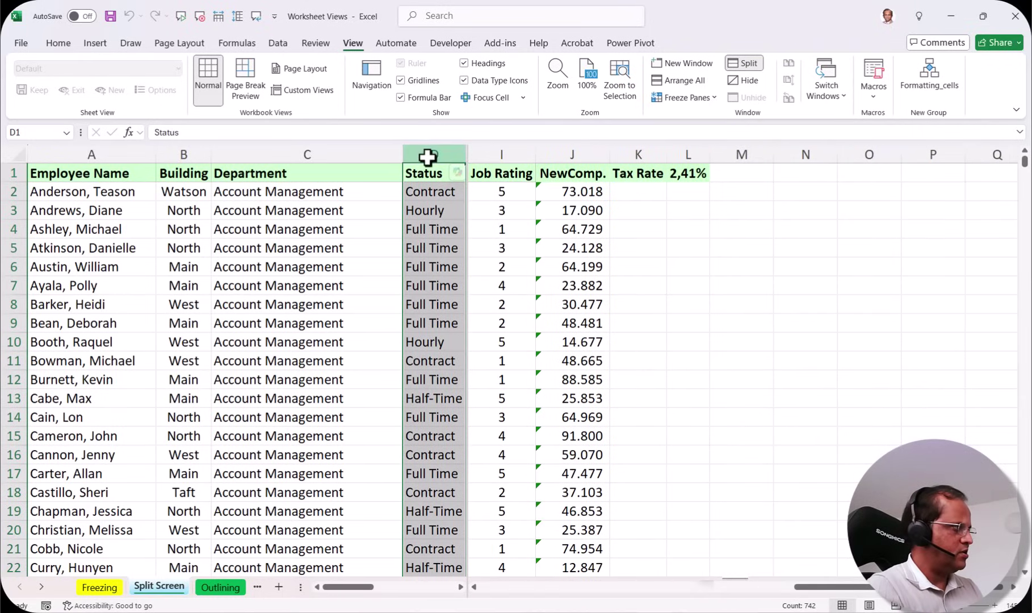
{"action": "left_click", "coordinate": [497, 152]}
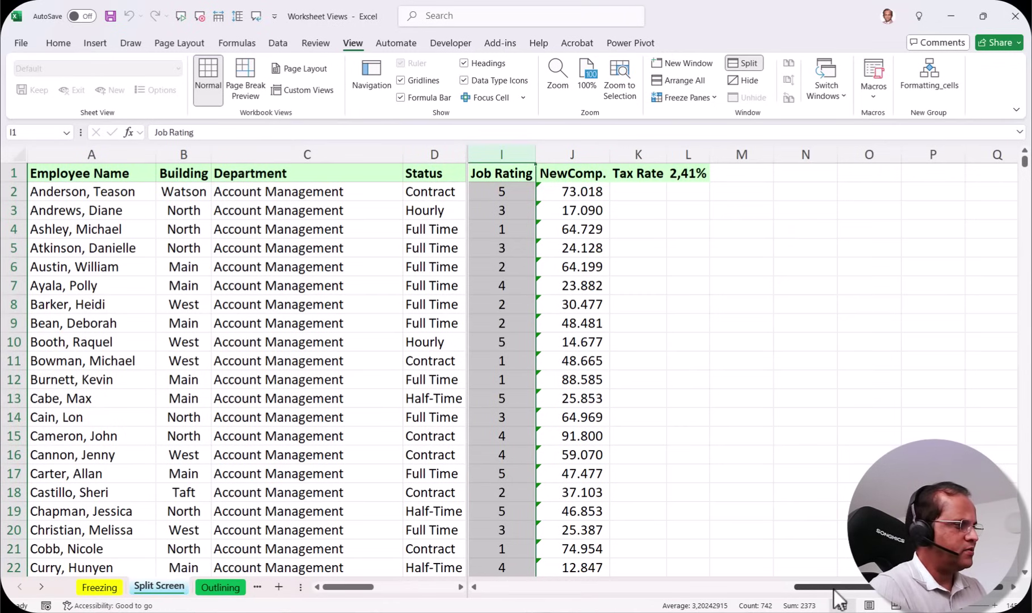
{"action": "left_click_drag", "start_coordinate": [835, 588], "coordinate": [511, 588]}
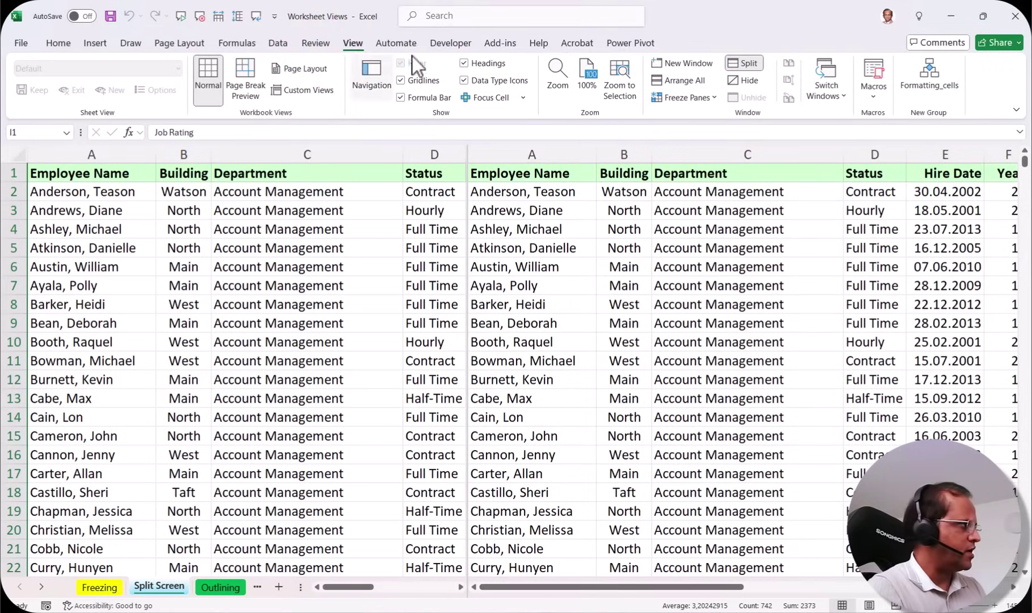
- Remove the vertical split and split the sheet four ways at cell E12
{"action": "left_click", "coordinate": [745, 65]}
{"action": "left_click", "coordinate": [690, 265]}
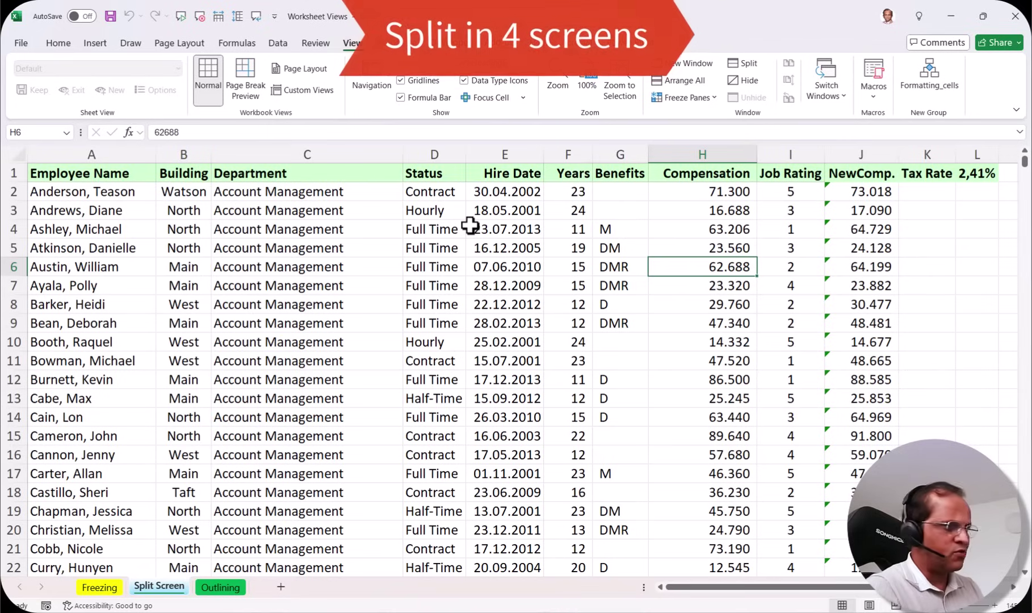
{"action": "left_click", "coordinate": [492, 376]}
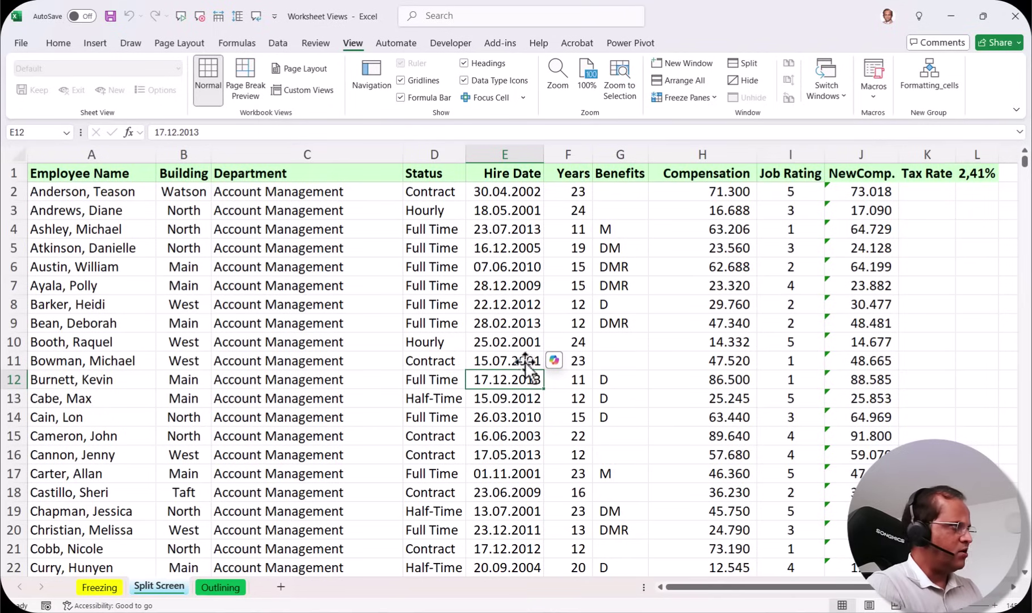
{"action": "left_click", "coordinate": [753, 63]}
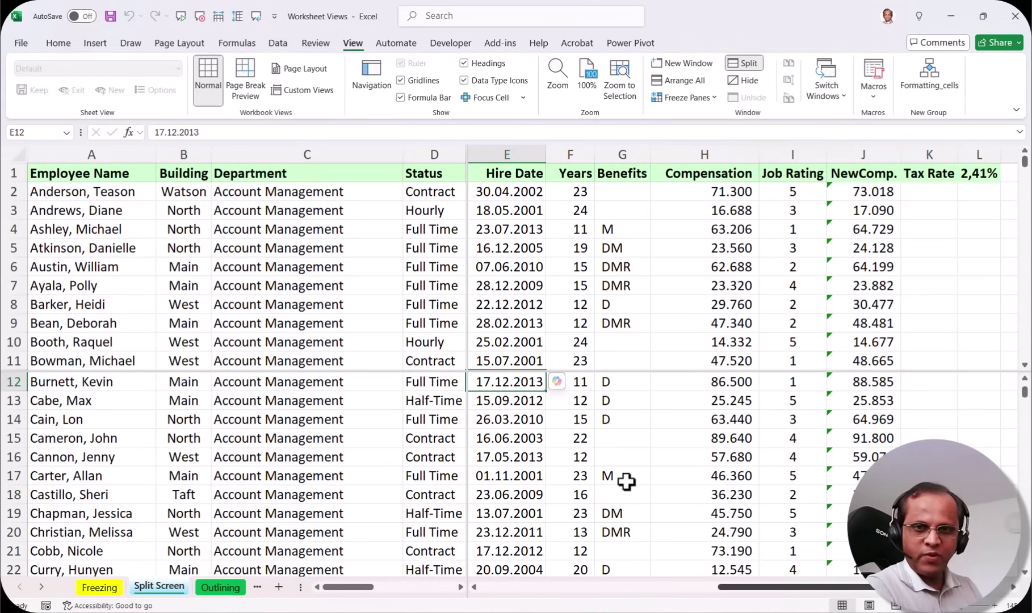
- Test the pane scrollbars, then double-click the split intersection to remove both splits
{"action": "mouse_move", "coordinate": [1026, 166]}
{"action": "left_mouse_down"}
{"action": "mouse_move", "coordinate": [1026, 190]}
{"action": "mouse_move", "coordinate": [1026, 165]}
{"action": "left_mouse_up"}
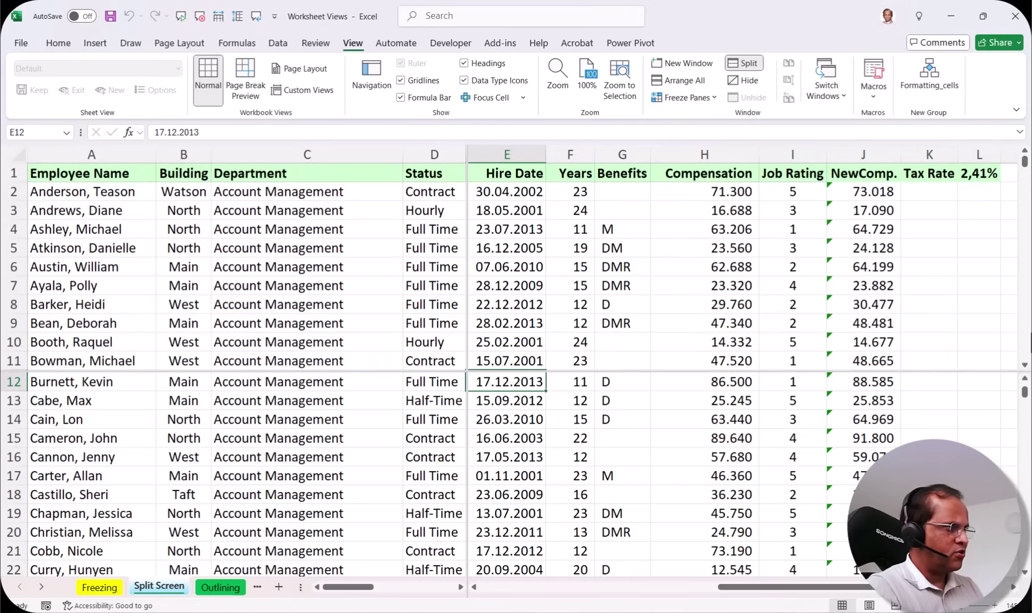
{"action": "left_click_drag", "start_coordinate": [1026, 392], "coordinate": [1026, 397]}
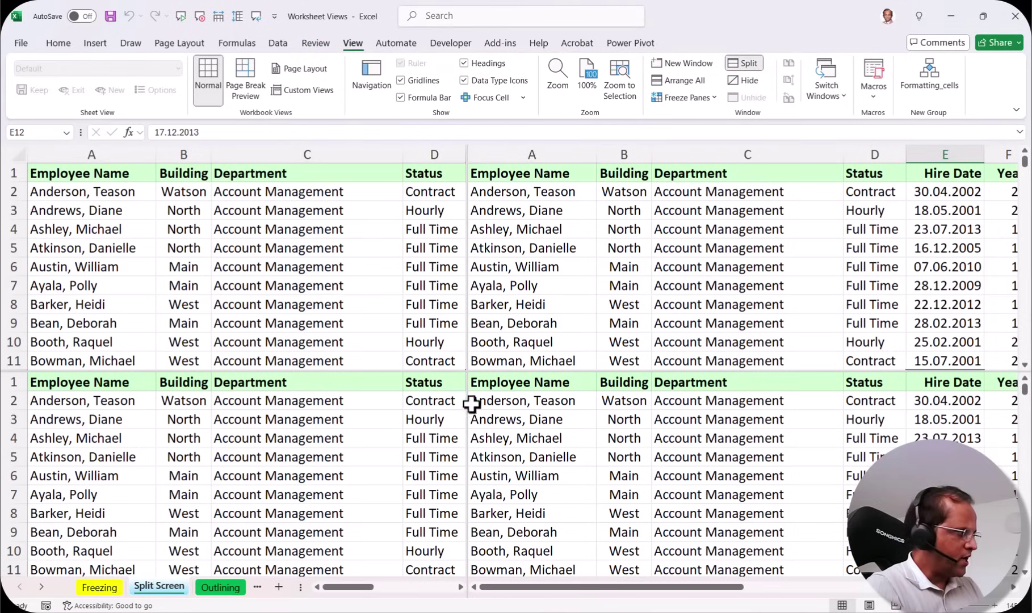
{"action": "double_click", "coordinate": [467, 371]}
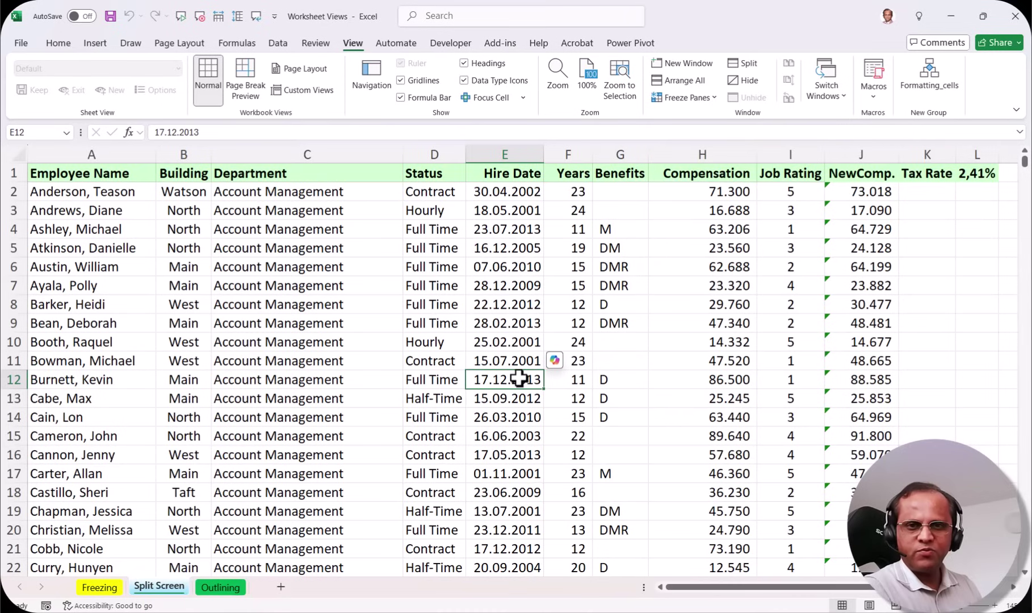